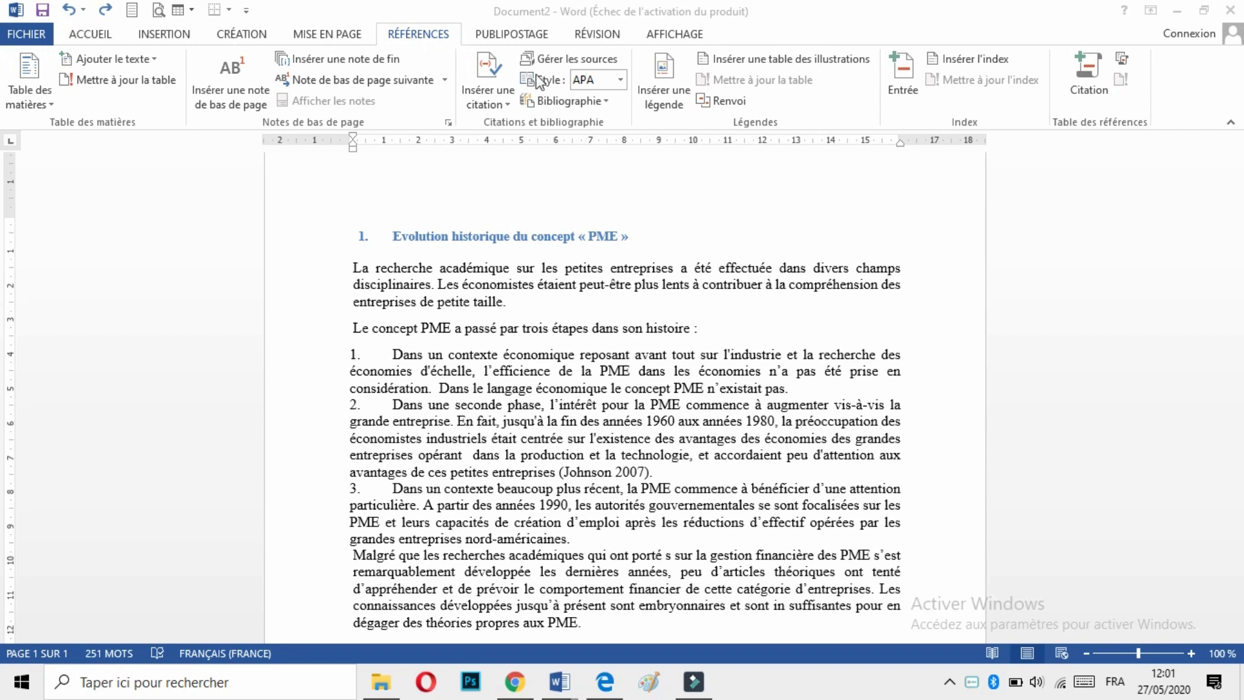
Step: Create a new book source in the source manager with the author's name, the title "finance" and the year 2012
{"action": "left_click", "coordinate": [558, 58]}
{"action": "left_click", "coordinate": [561, 62]}
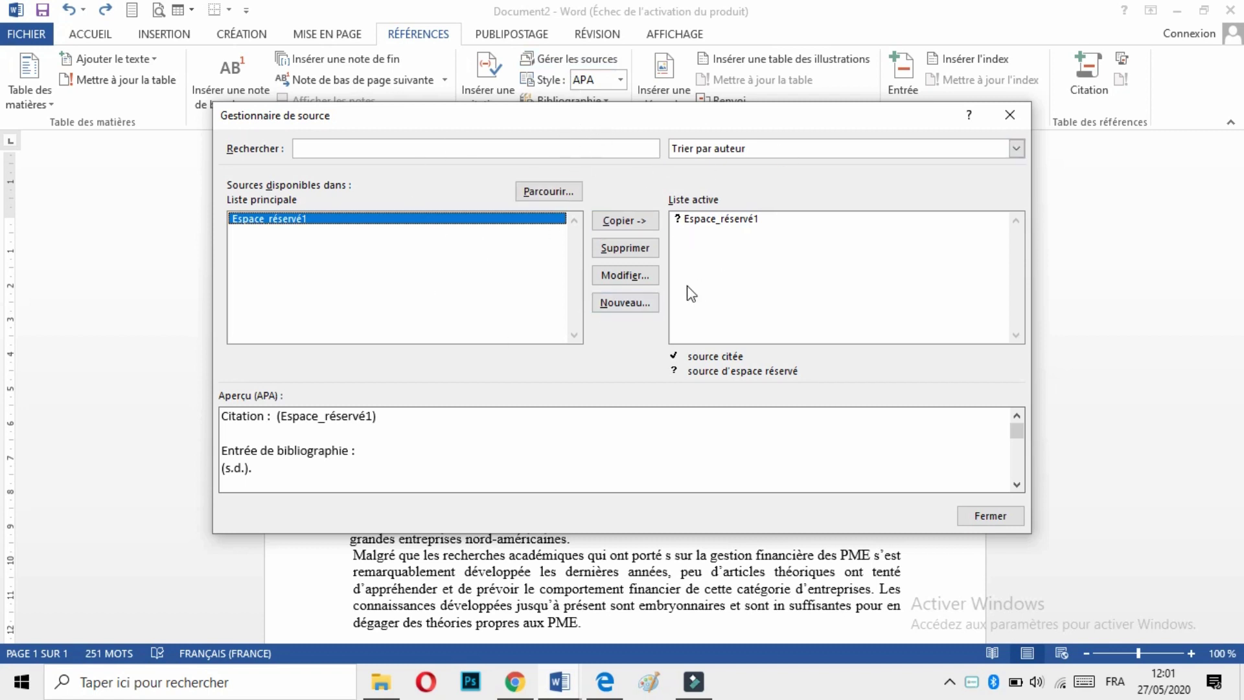
{"action": "left_click", "coordinate": [639, 306]}
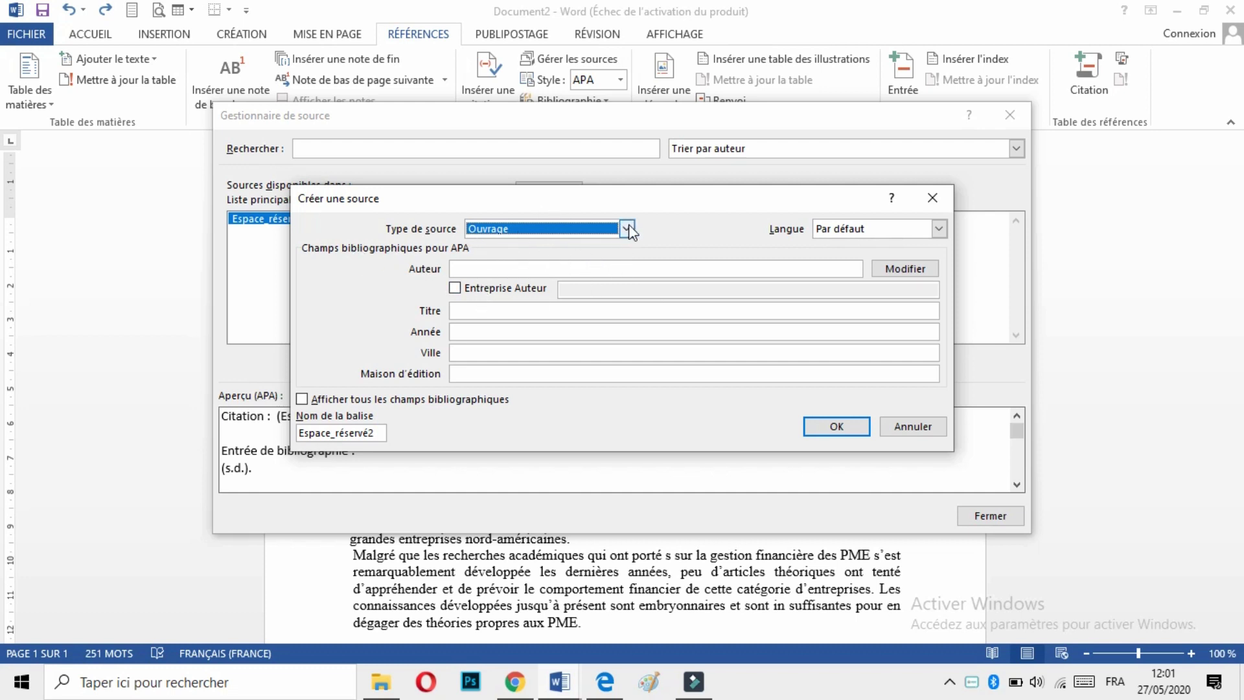
{"action": "left_click", "coordinate": [617, 269]}
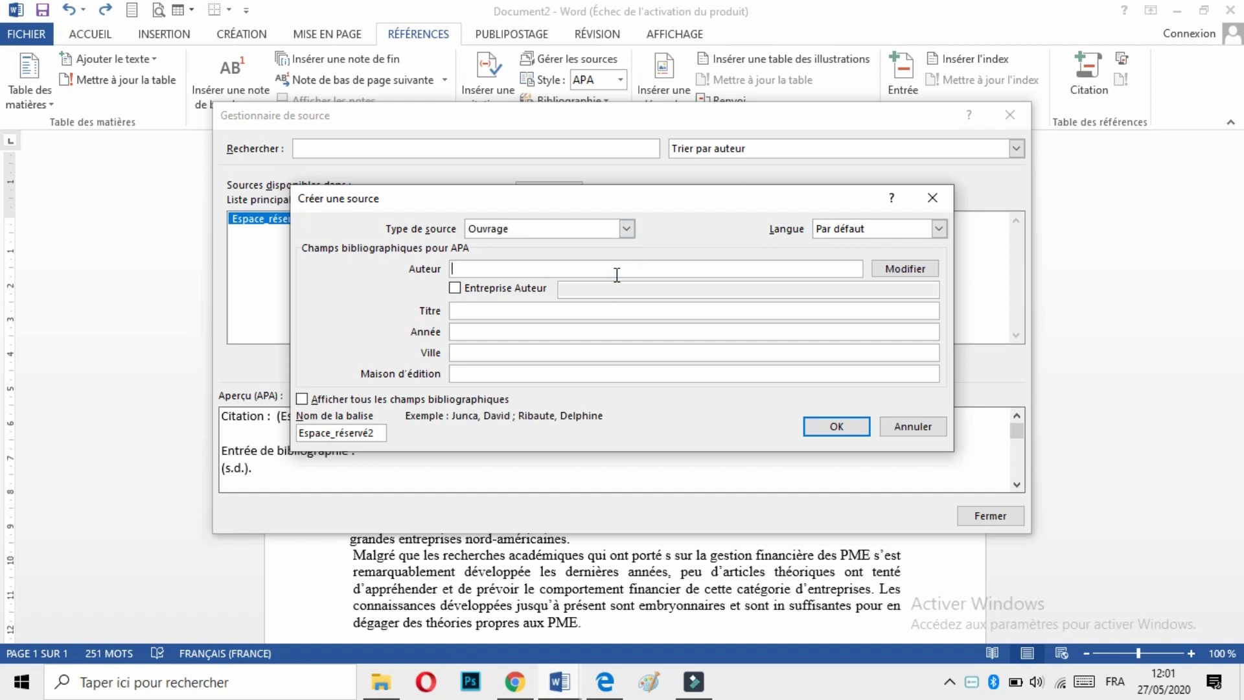
{"action": "type", "text": "kolter"}
{"action": "left_click", "coordinate": [569, 315]}
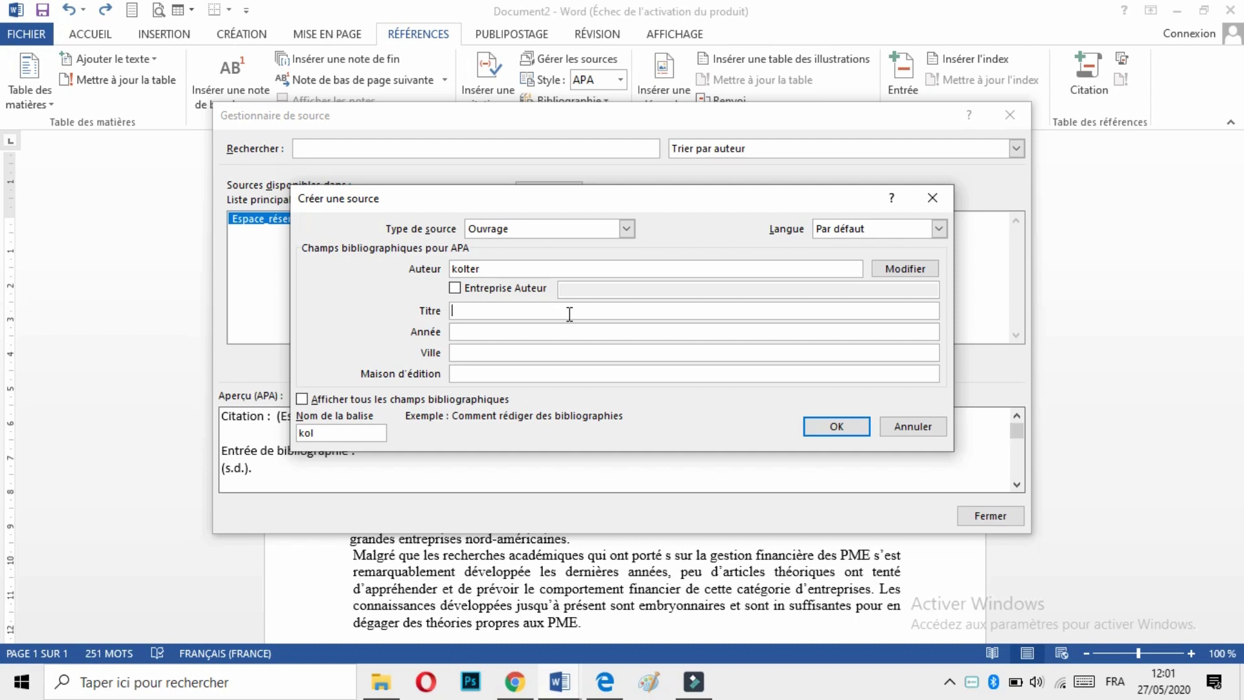
{"action": "type", "text": "finance"}
{"action": "left_click", "coordinate": [558, 333]}
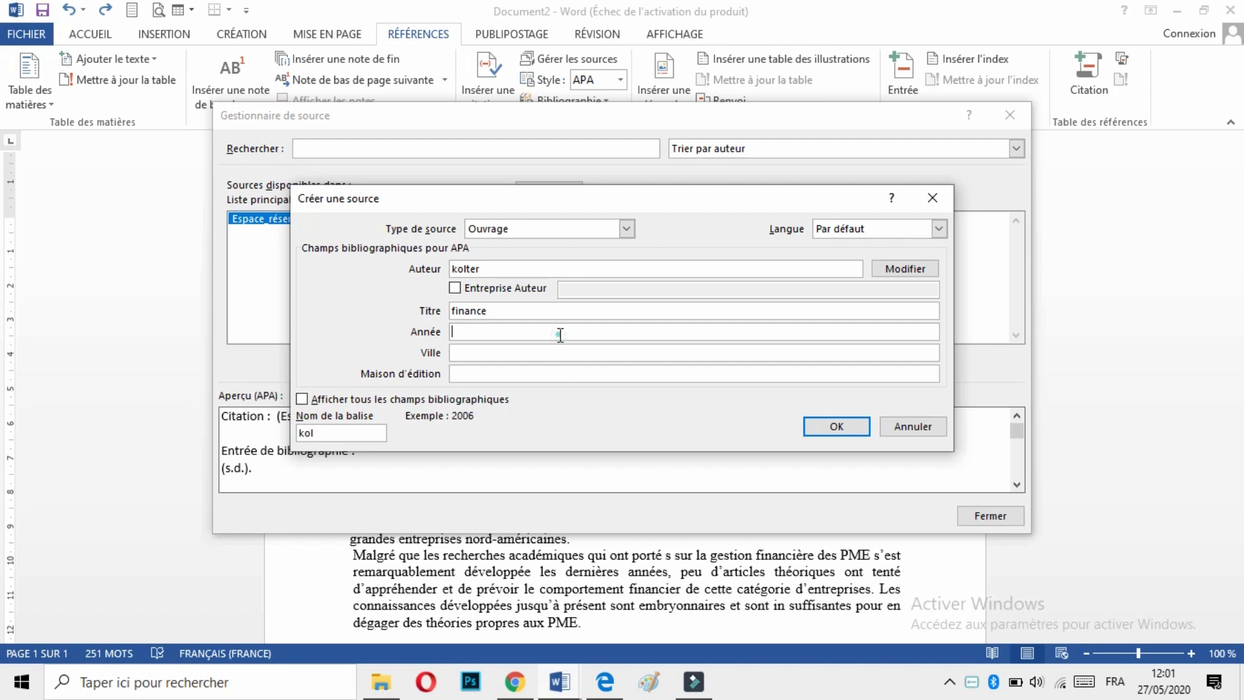
{"action": "type", "text": "2012"}
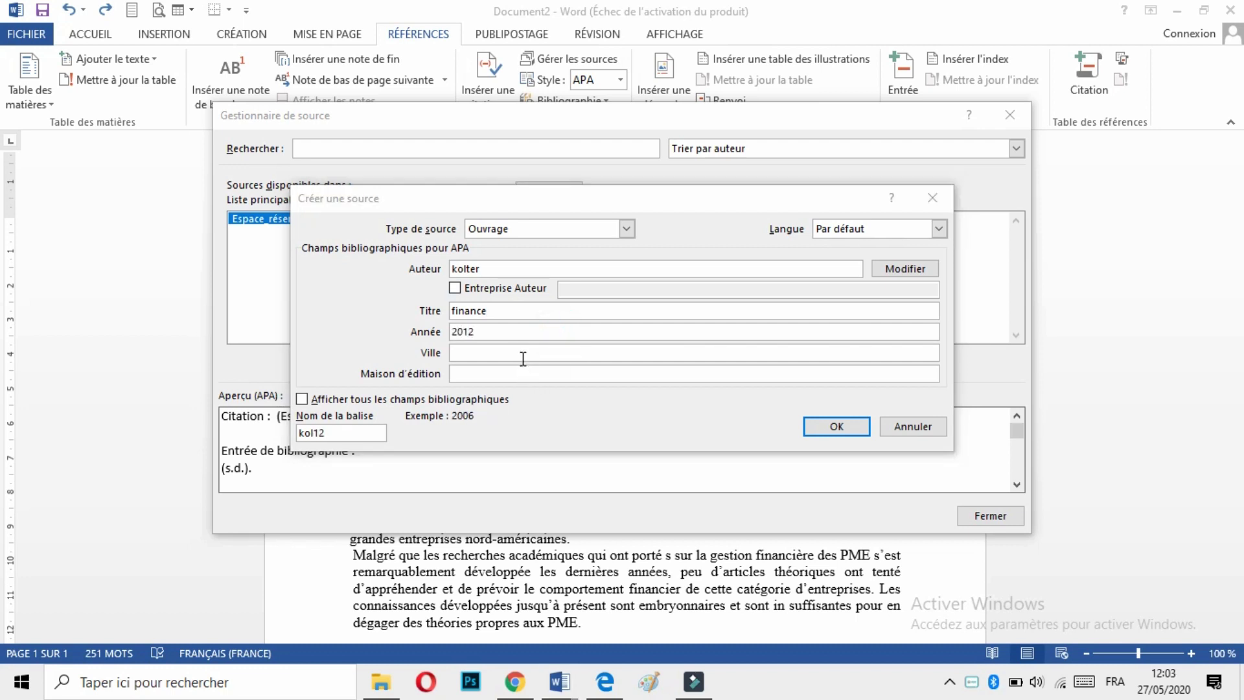
Step: Complete the source with city "casablanca" and publisher "cairn", save it and close the source manager
{"action": "left_click", "coordinate": [522, 331]}
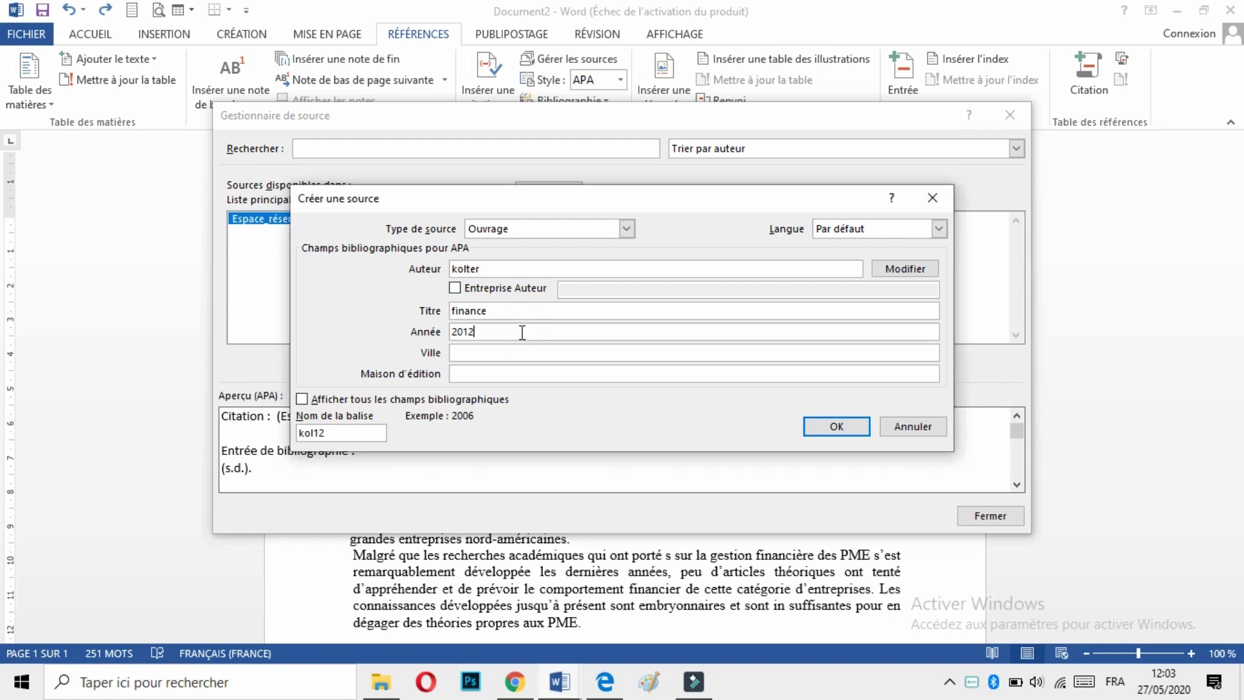
{"action": "key", "text": "Tab"}
{"action": "type", "text": "casablanca"}
{"action": "key", "text": "Tab"}
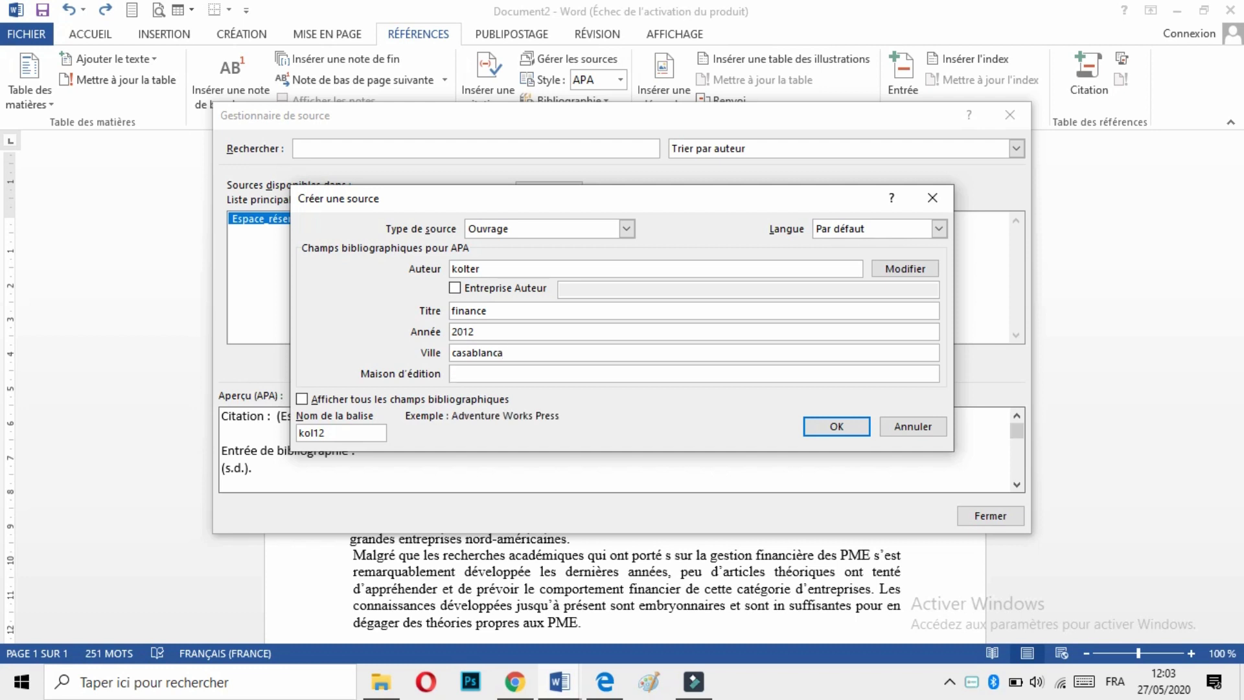
{"action": "type", "text": "cairn"}
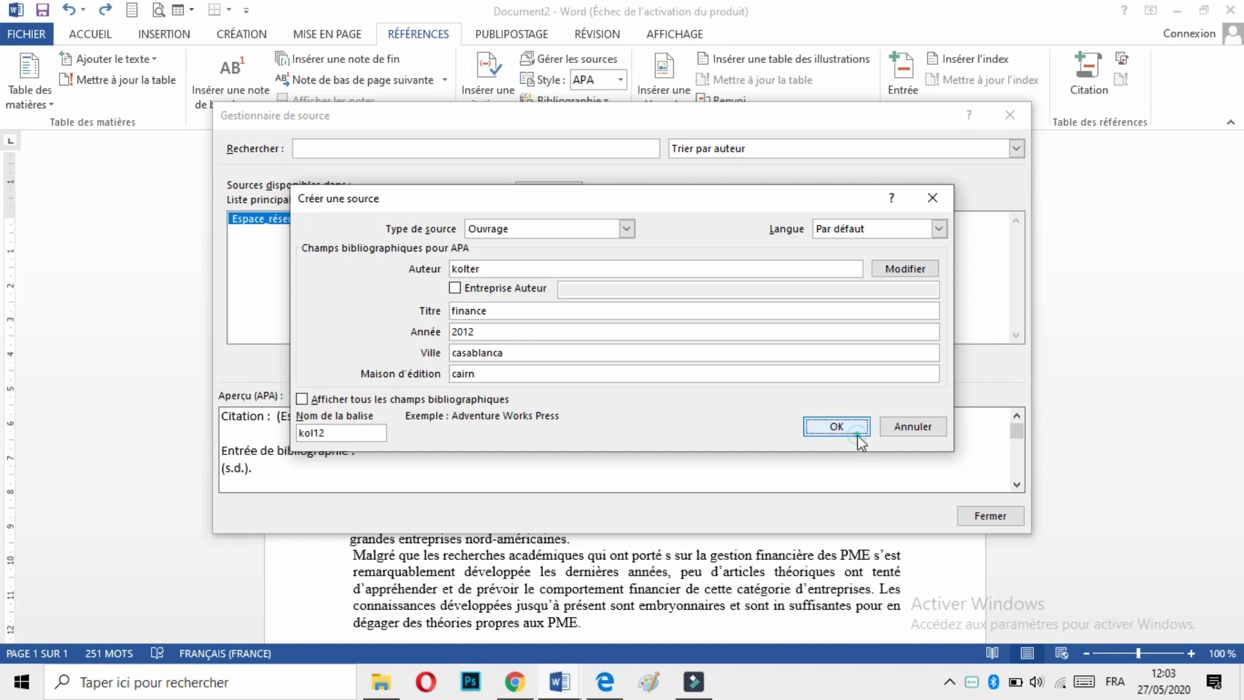
{"action": "left_click", "coordinate": [813, 427]}
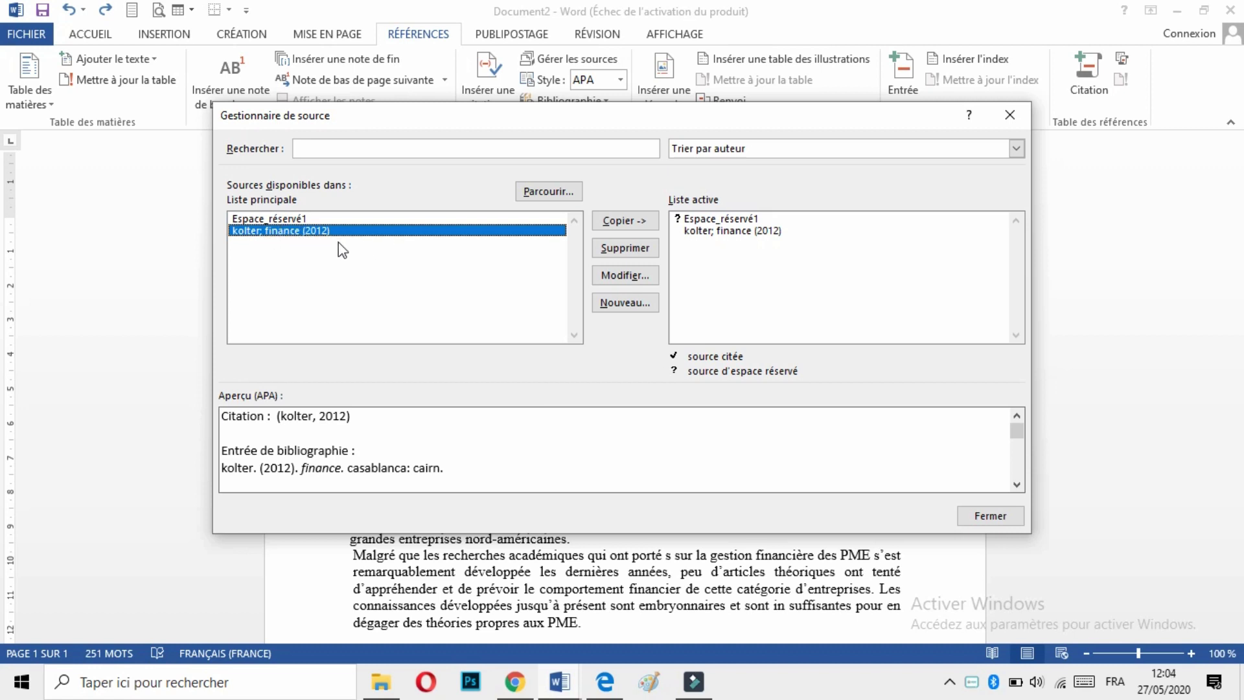
{"action": "left_click", "coordinate": [991, 517]}
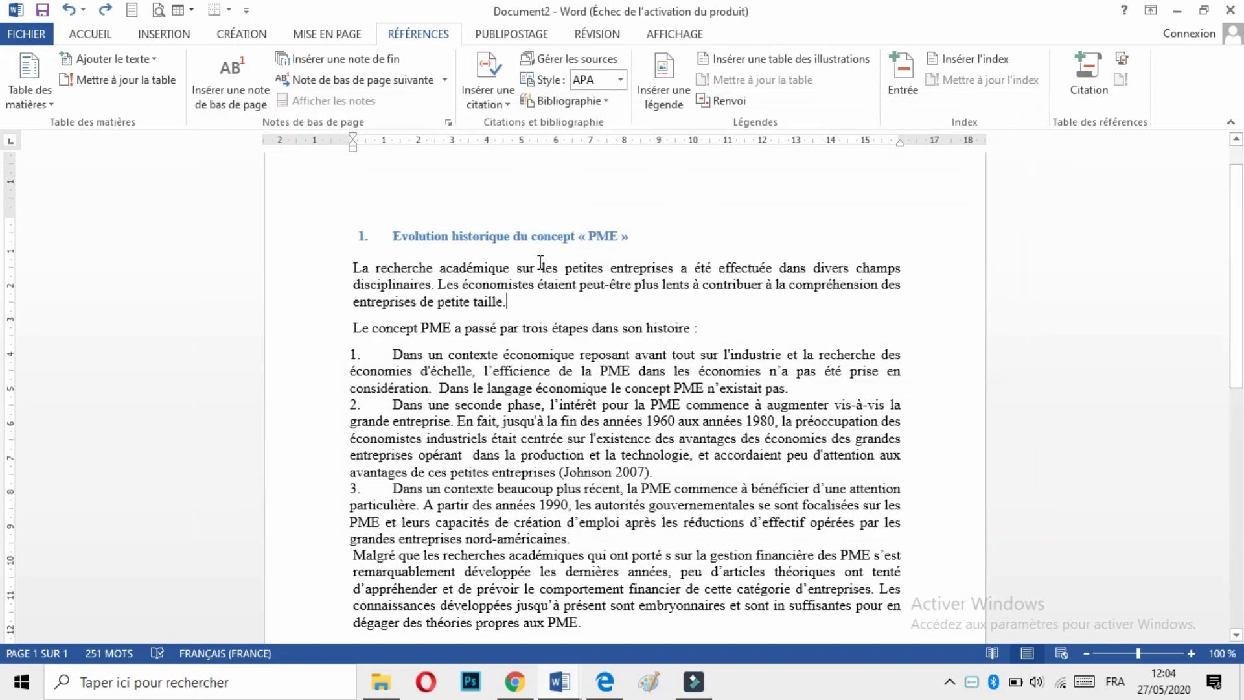
{"action": "left_click_drag", "start_coordinate": [354, 268], "coordinate": [511, 303]}
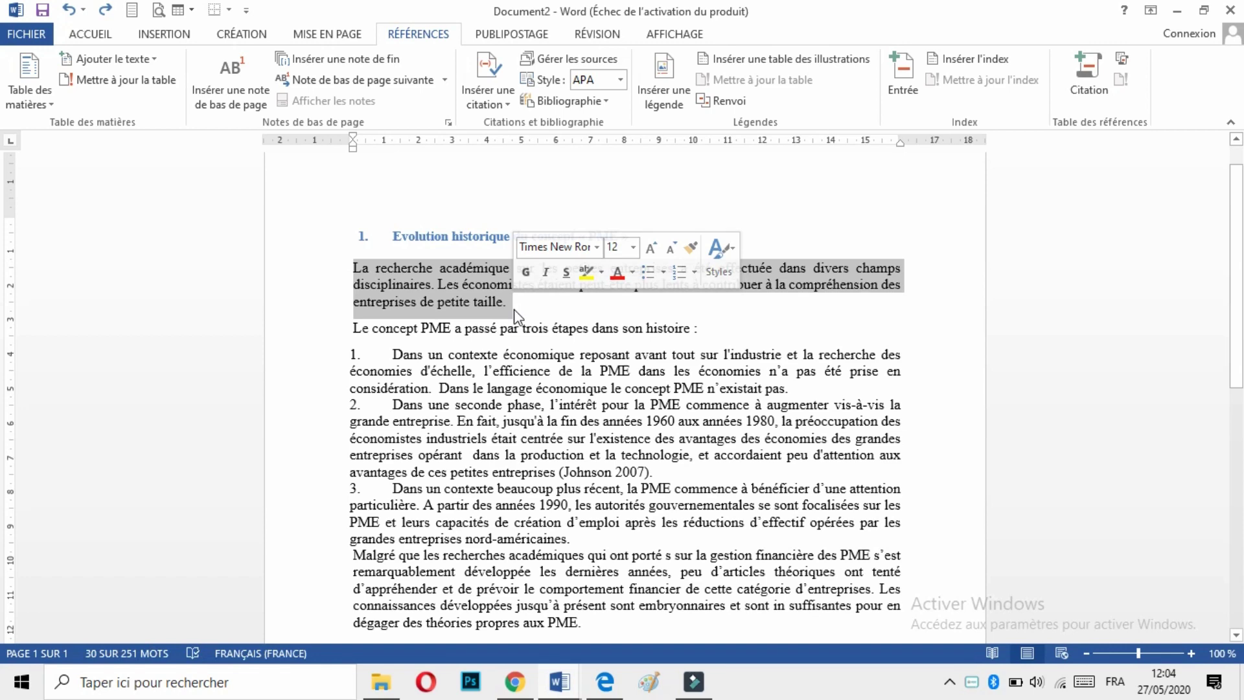
{"action": "left_click", "coordinate": [513, 310]}
Step: Insert a citation of the 2012 "finance" source at the end of the last paragraph, after "propres aux PME."
{"action": "scroll", "coordinate": [511, 311], "scroll_direction": "down", "scroll_amount": 5}
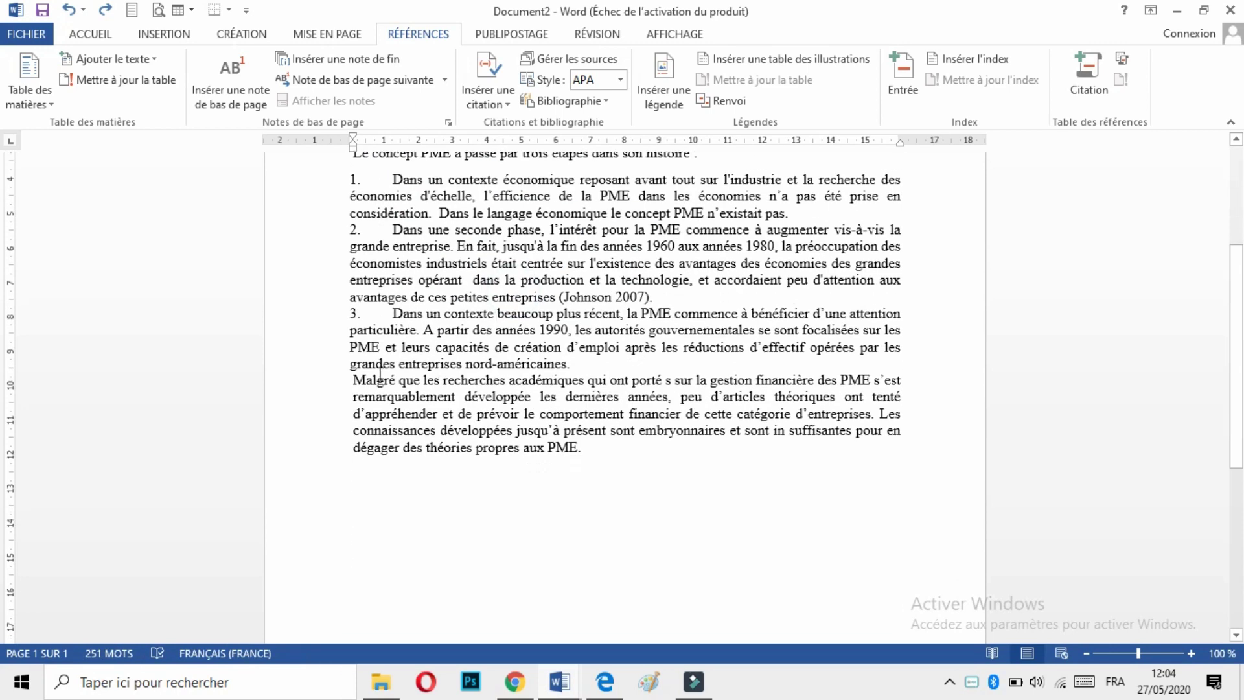
{"action": "left_click_drag", "start_coordinate": [360, 376], "coordinate": [608, 449]}
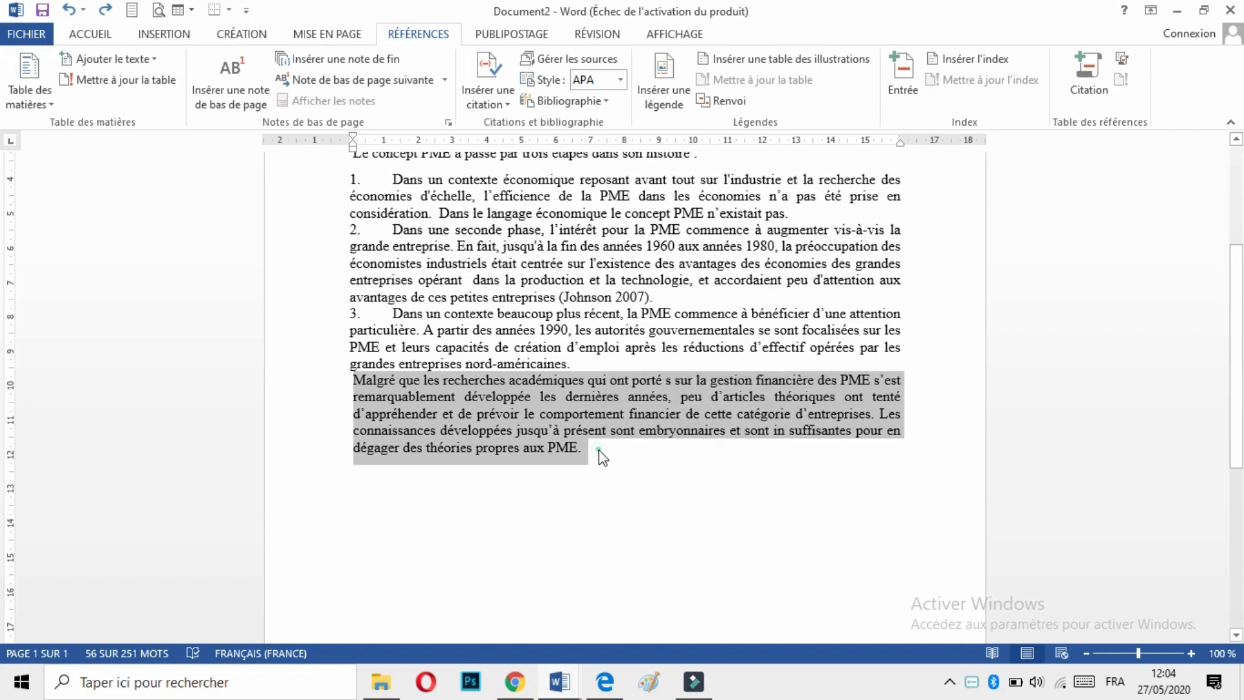
{"action": "left_click", "coordinate": [595, 447]}
{"action": "key", "text": "shift+Home"}
{"action": "triple_click", "coordinate": [595, 447]}
{"action": "left_click", "coordinate": [590, 447]}
{"action": "key", "text": "BackSpace"}
{"action": "key", "text": "BackSpace"}
{"action": "type", "text": "."}
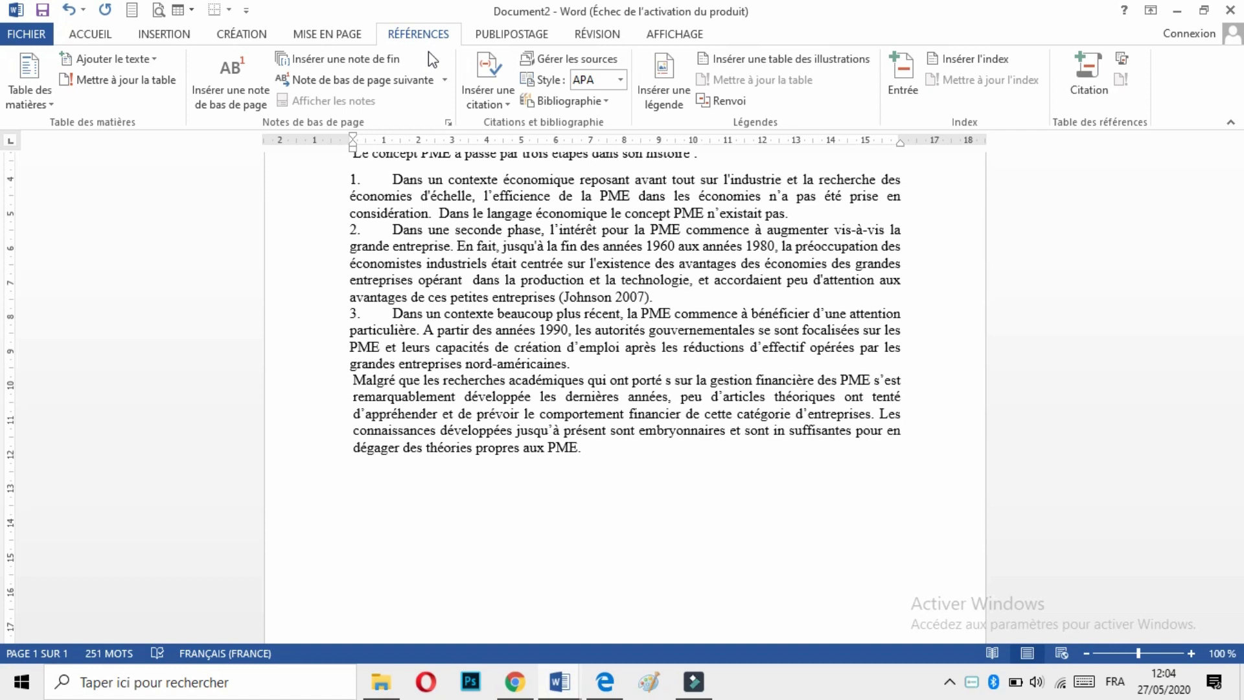
{"action": "left_click", "coordinate": [485, 106]}
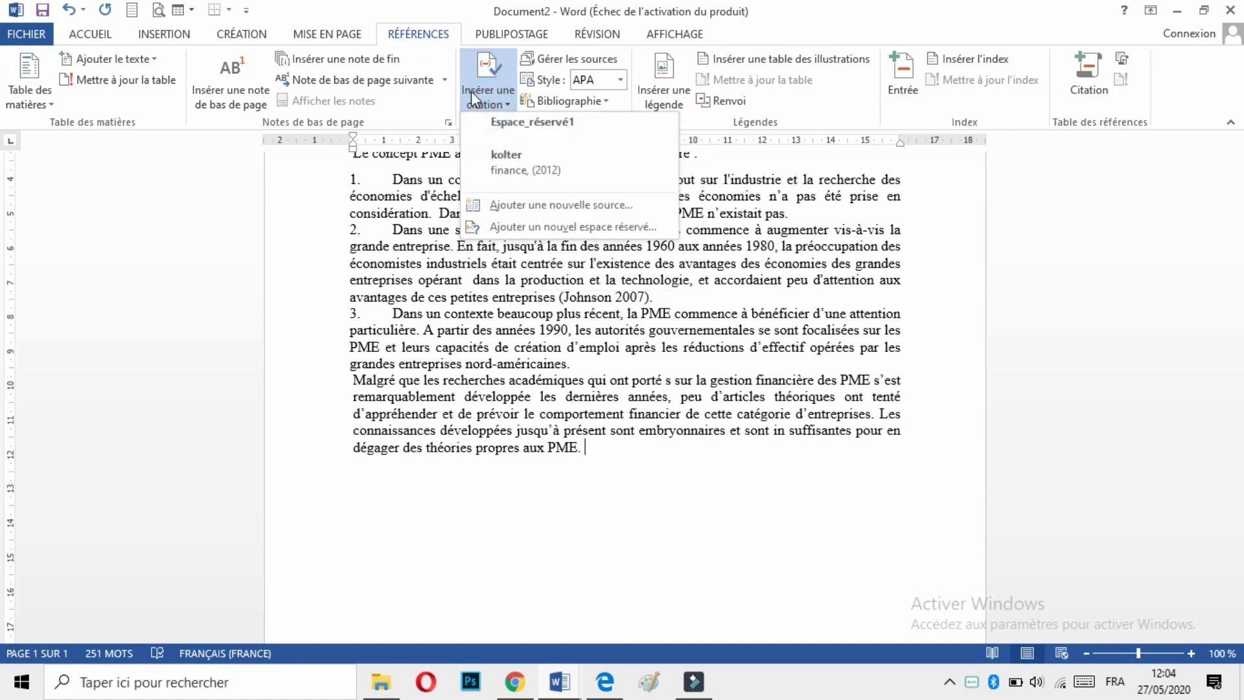
{"action": "left_click", "coordinate": [560, 174]}
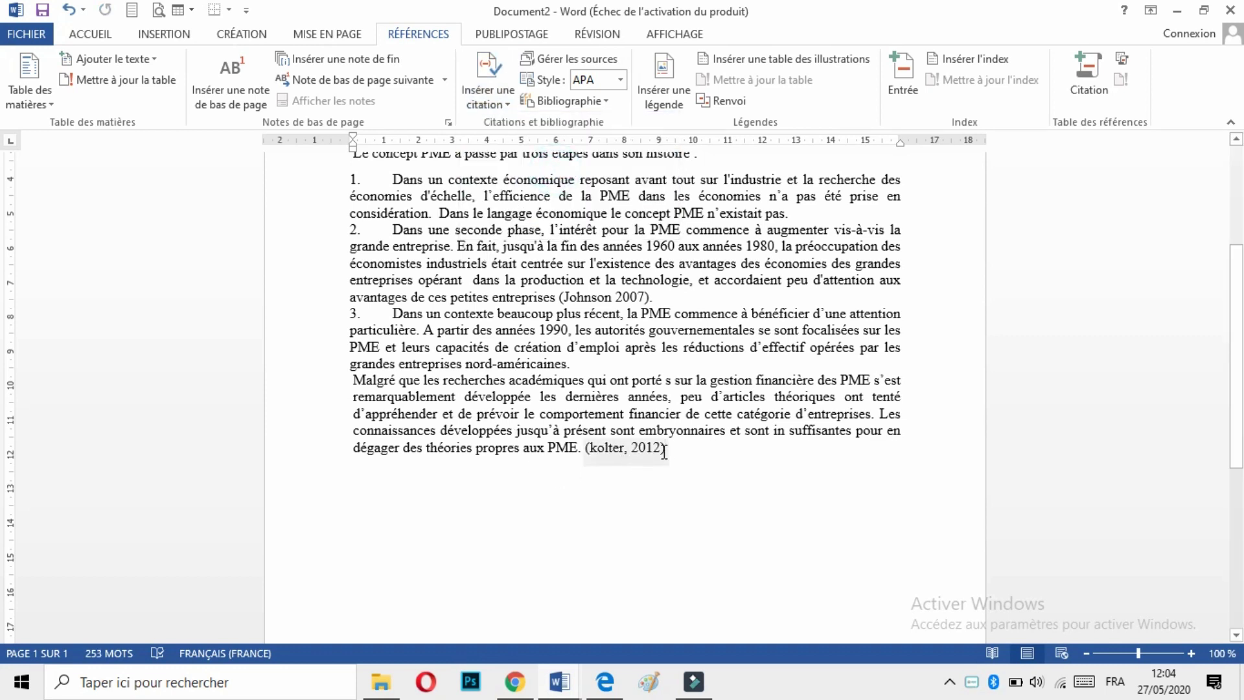
Step: Italicize the citation at the end of the last paragraph
{"action": "left_click", "coordinate": [669, 448]}
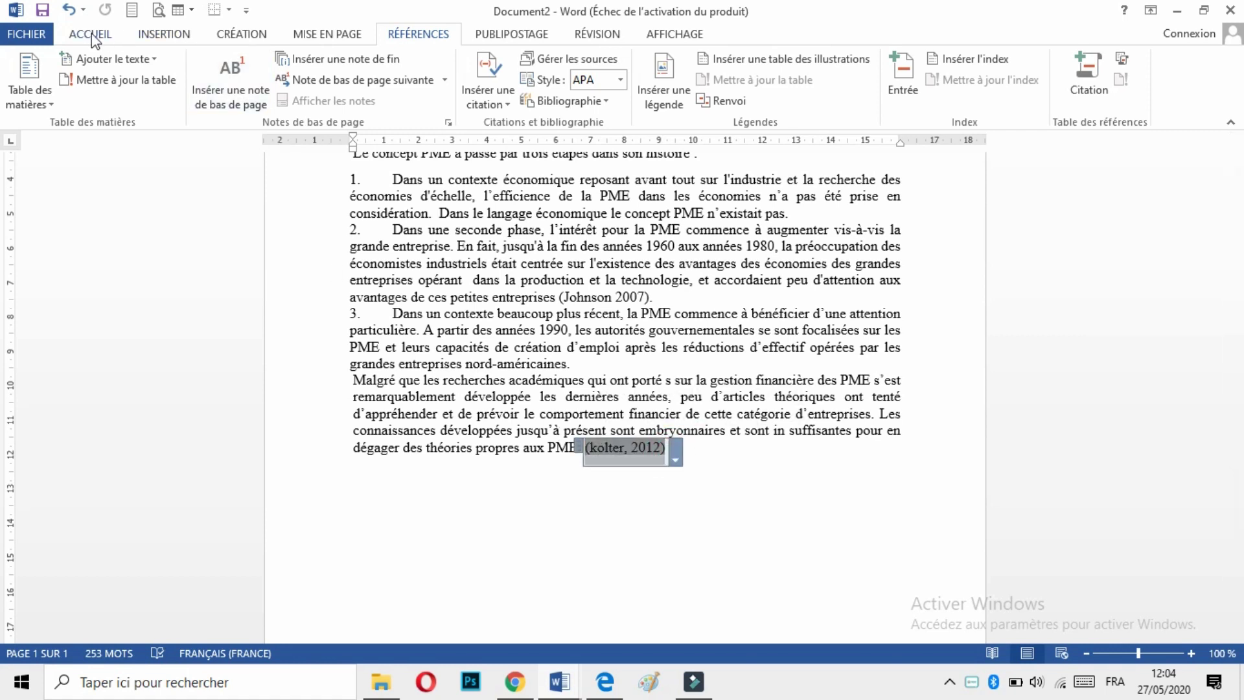
{"action": "left_click", "coordinate": [90, 34]}
{"action": "left_click", "coordinate": [241, 93]}
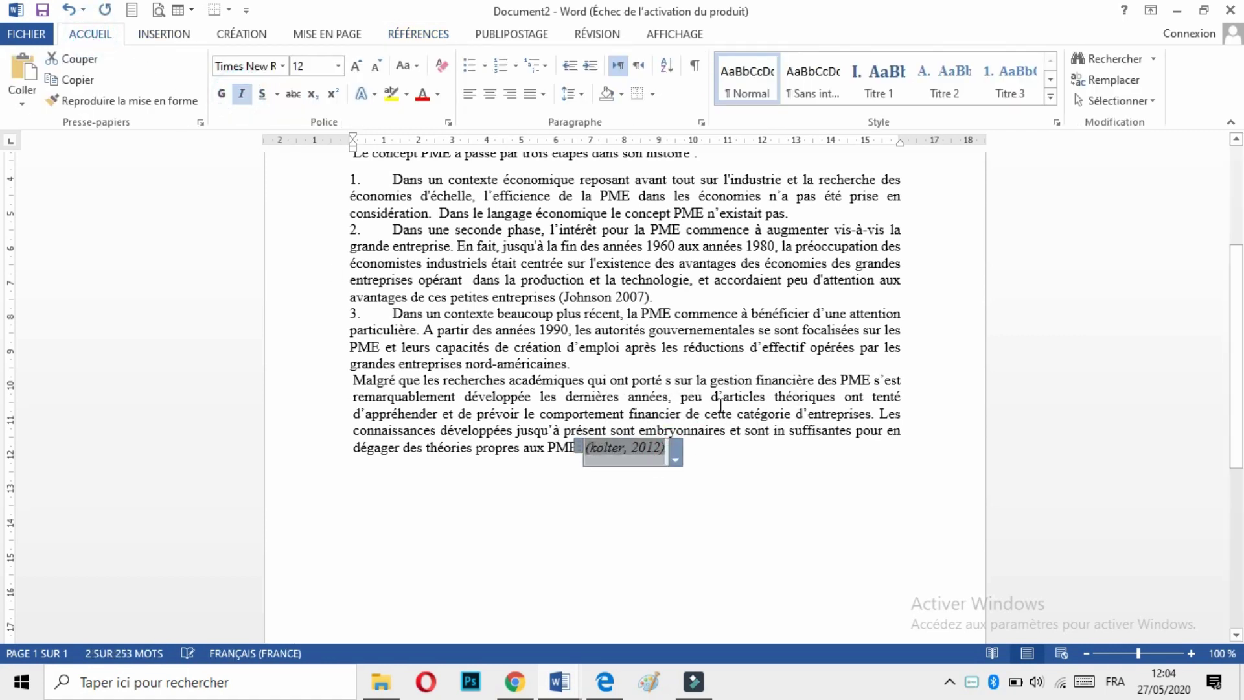
{"action": "left_click", "coordinate": [696, 468]}
{"action": "left_click", "coordinate": [606, 455]}
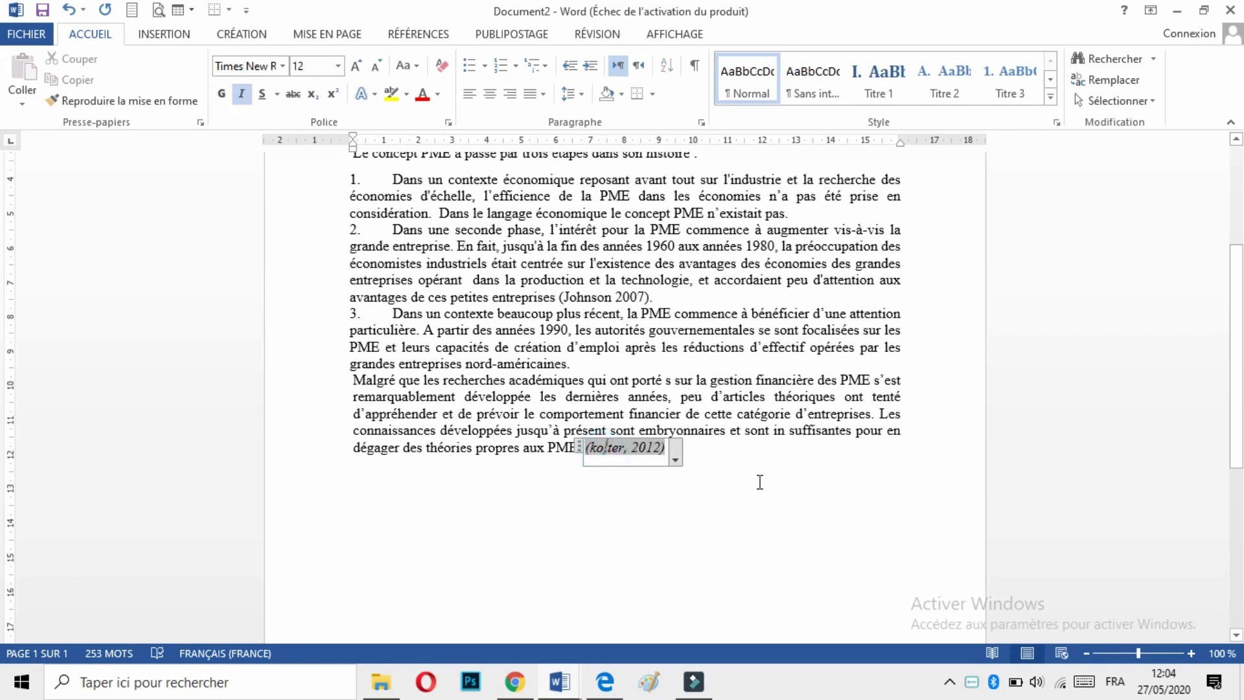
{"action": "left_click", "coordinate": [759, 480]}
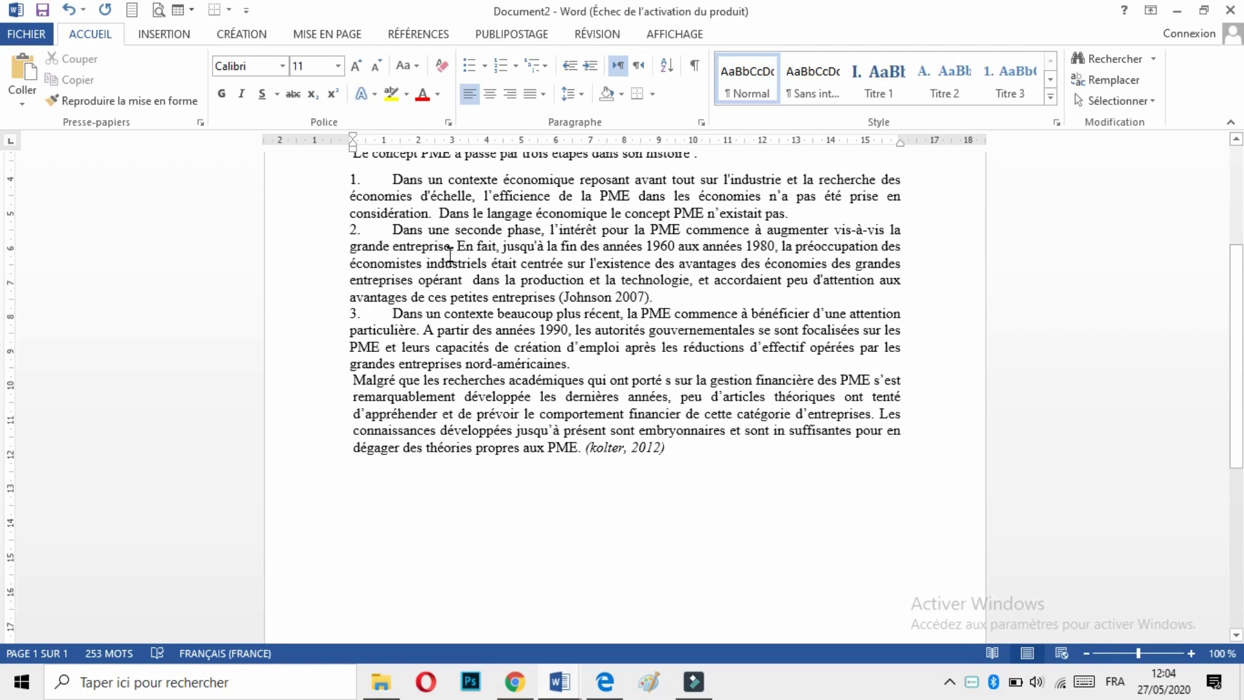
Step: Add two line breaks below the last paragraph and insert the predefined "Références" bibliography there
{"action": "scroll", "coordinate": [447, 272], "scroll_direction": "down", "scroll_amount": 1}
{"action": "scroll", "coordinate": [454, 324], "scroll_direction": "down", "scroll_amount": 3}
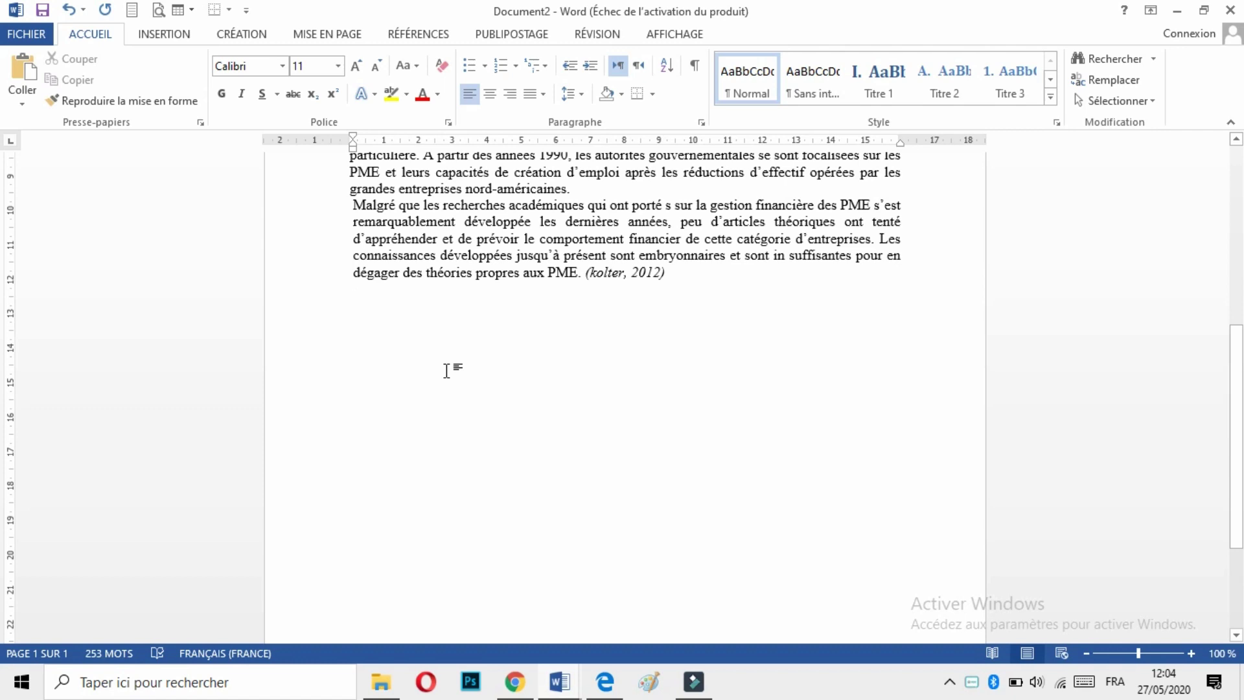
{"action": "scroll", "coordinate": [446, 370], "scroll_direction": "down", "scroll_amount": 5}
{"action": "scroll", "coordinate": [444, 366], "scroll_direction": "up", "scroll_amount": 5}
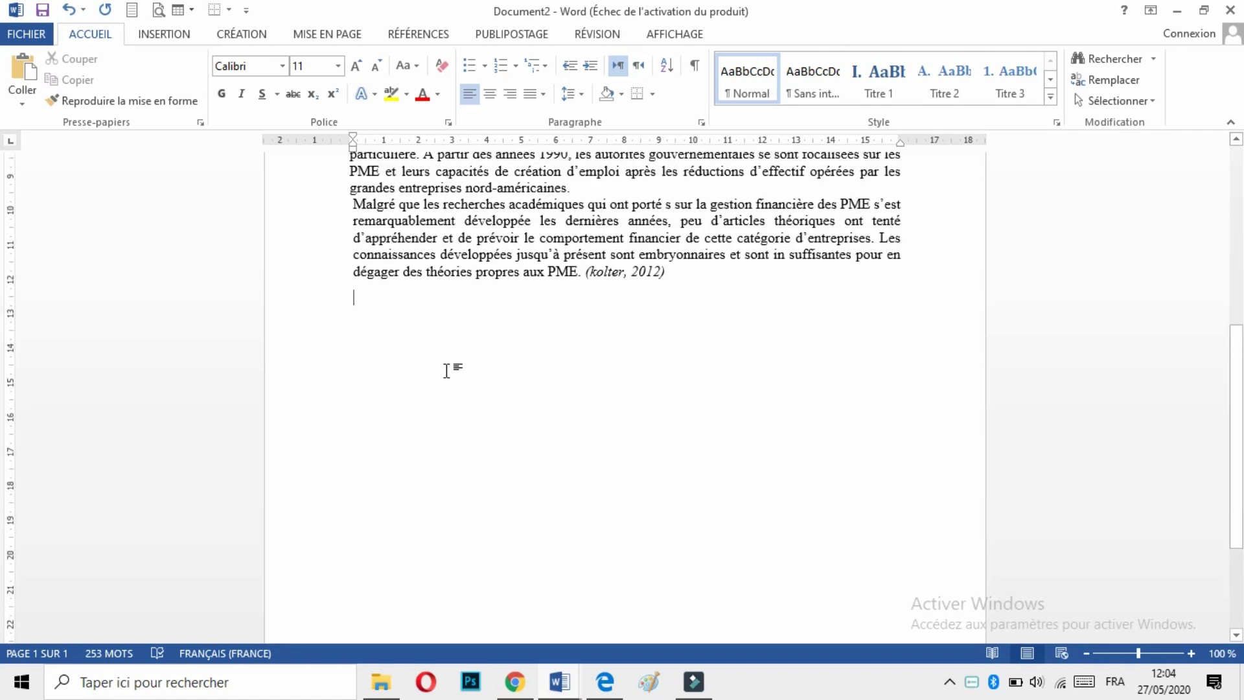
{"action": "key", "text": "Return"}
{"action": "key", "text": "Return"}
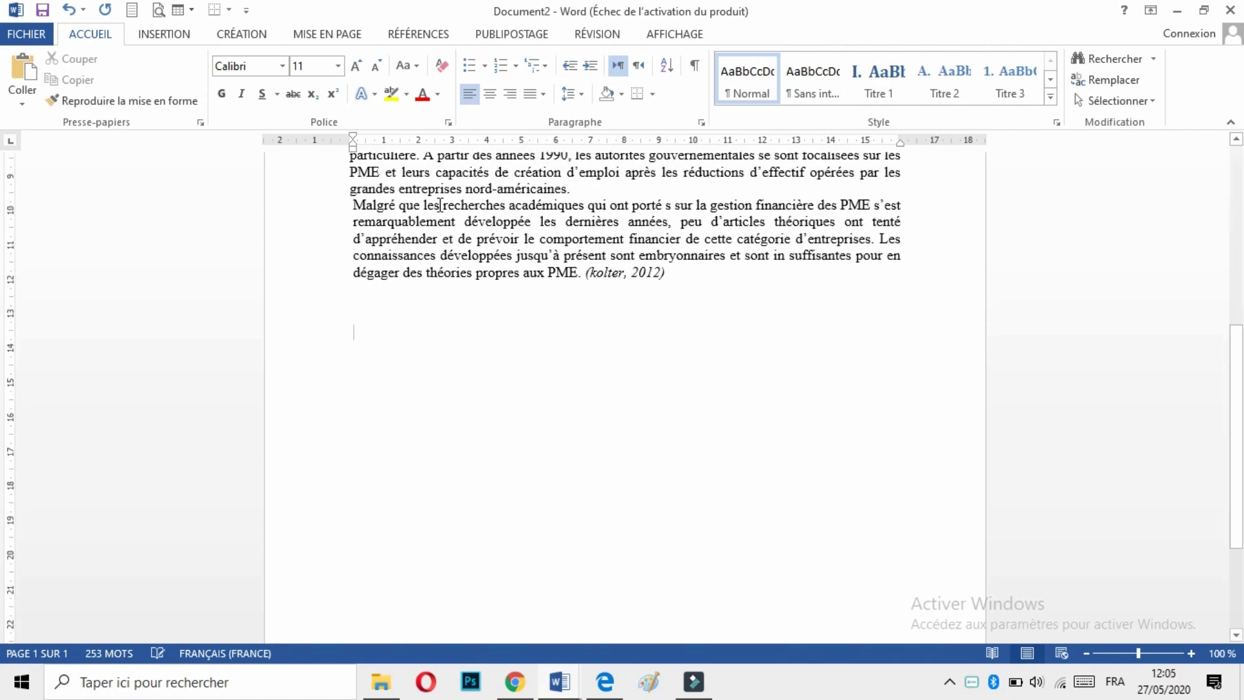
{"action": "left_click", "coordinate": [412, 36]}
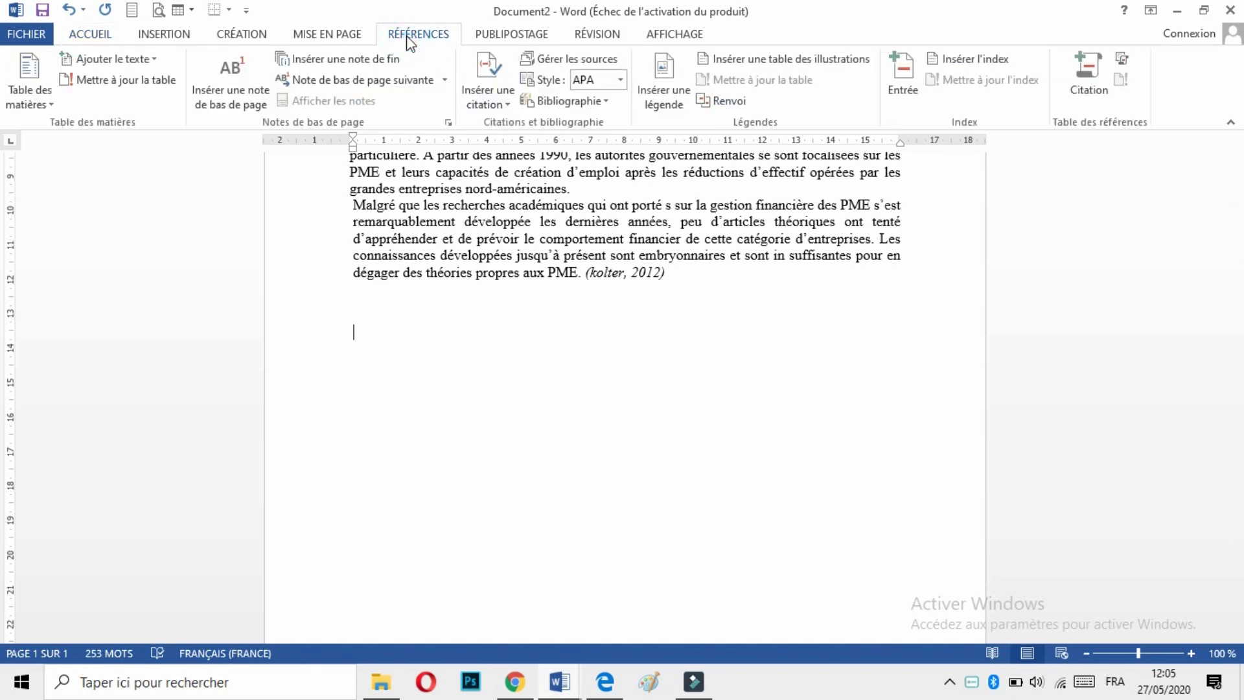
{"action": "left_click", "coordinate": [550, 100]}
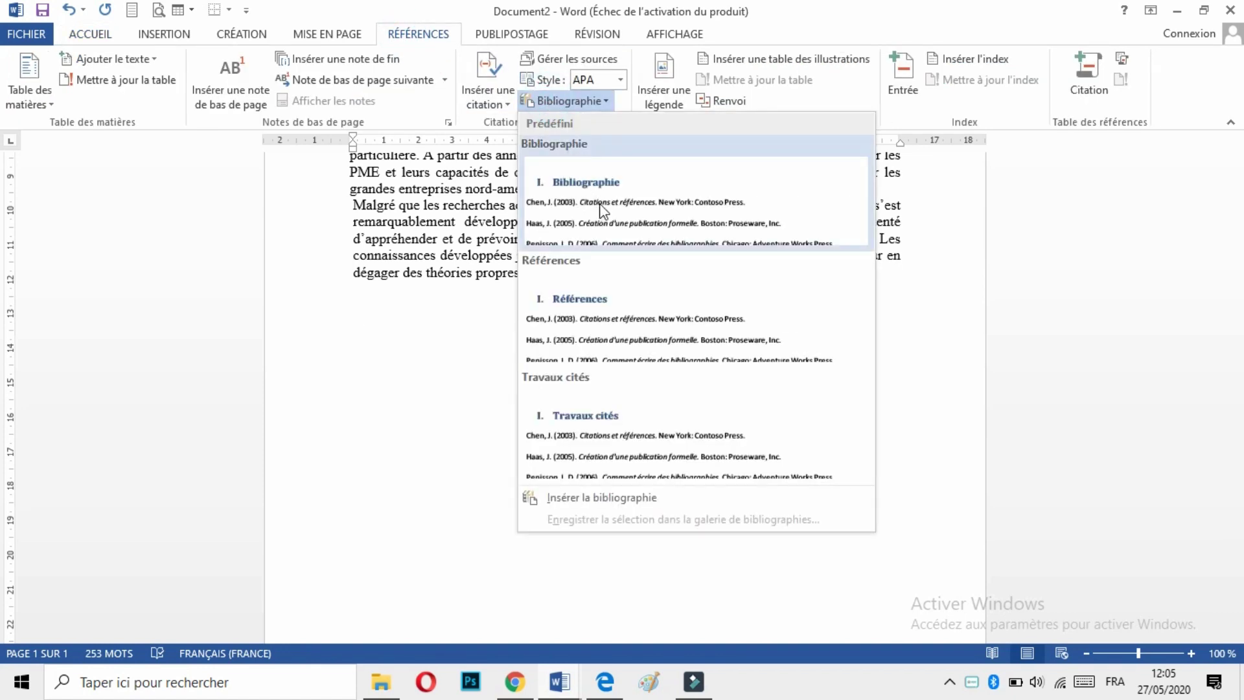
{"action": "left_click", "coordinate": [633, 319]}
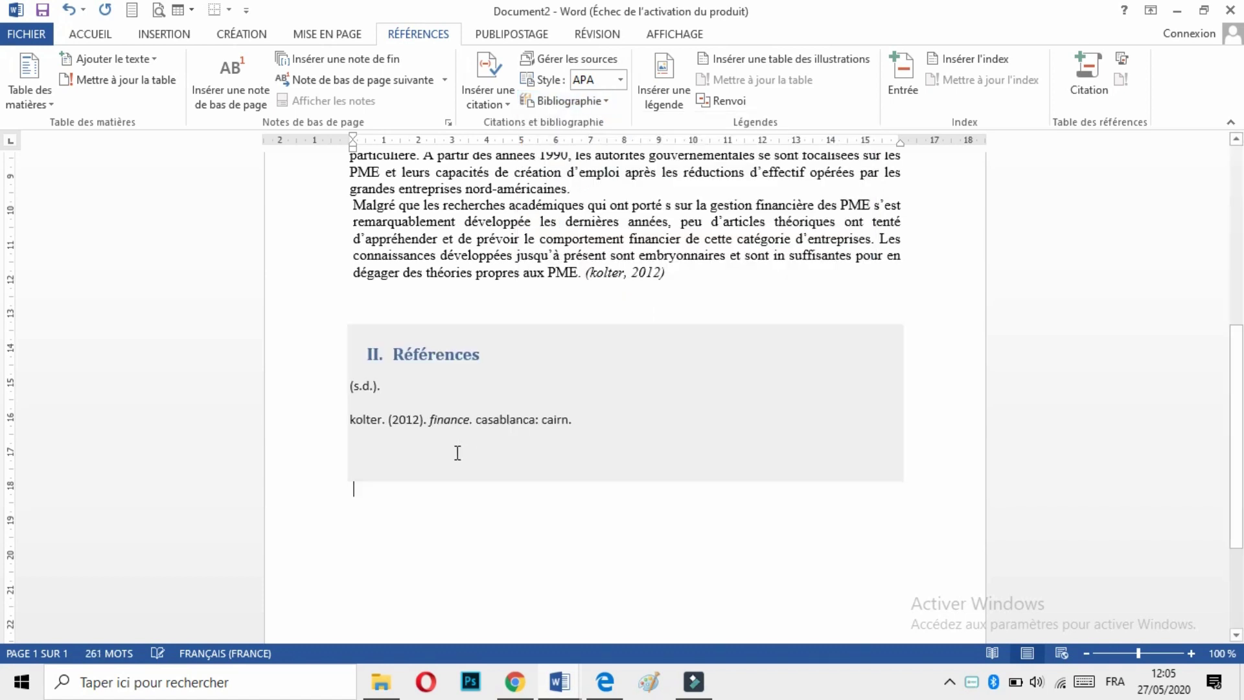
Step: Examine the entries in the inserted references list and the body text with its citation above it
{"action": "left_click", "coordinate": [393, 463]}
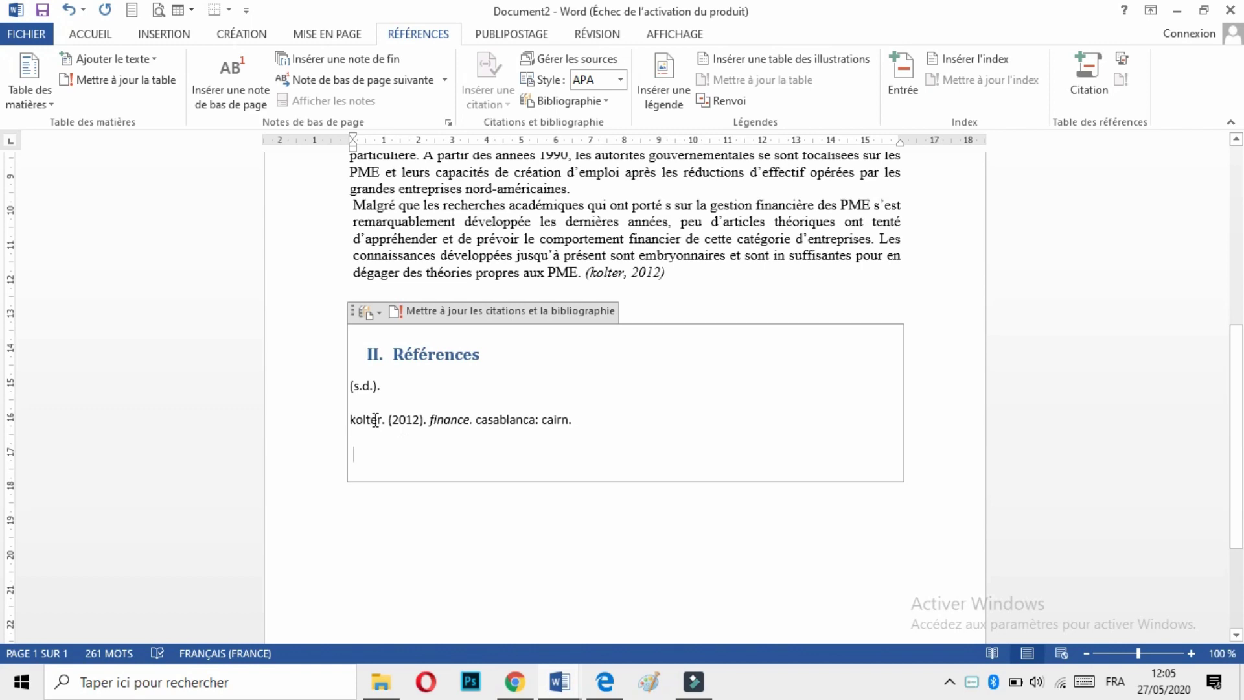
{"action": "left_click", "coordinate": [575, 419]}
{"action": "left_click", "coordinate": [403, 453]}
{"action": "scroll", "coordinate": [417, 348], "scroll_direction": "up", "scroll_amount": 4}
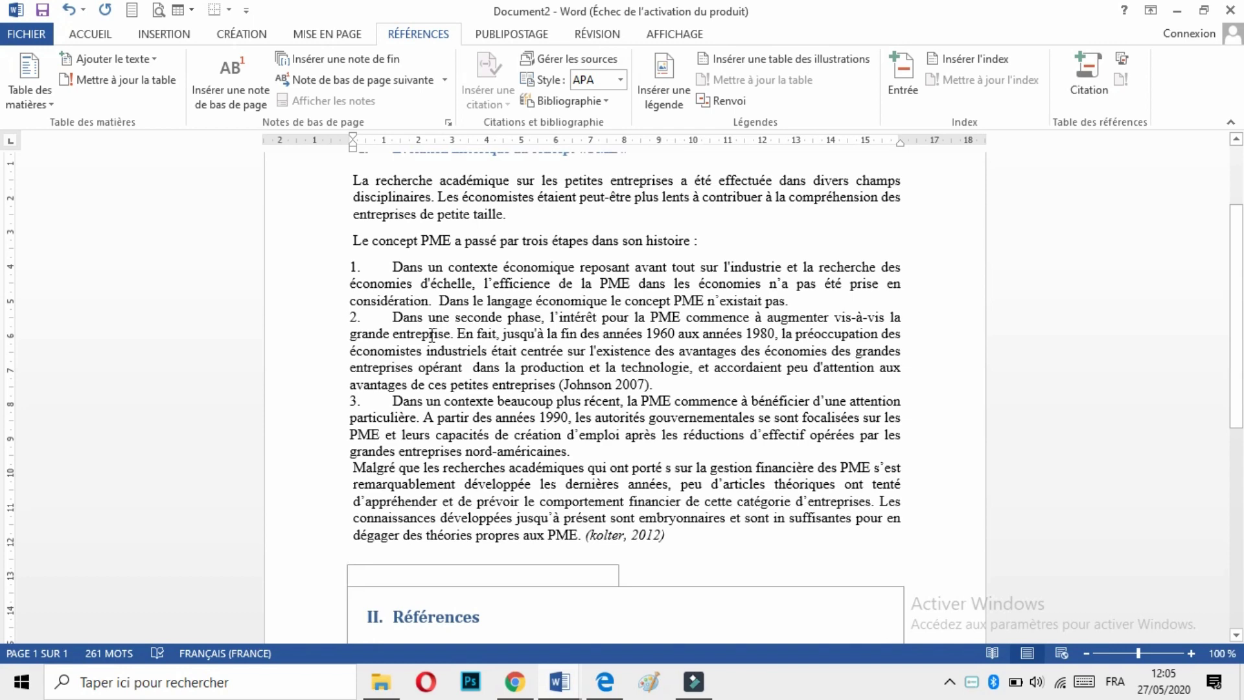
{"action": "scroll", "coordinate": [447, 350], "scroll_direction": "down", "scroll_amount": 2}
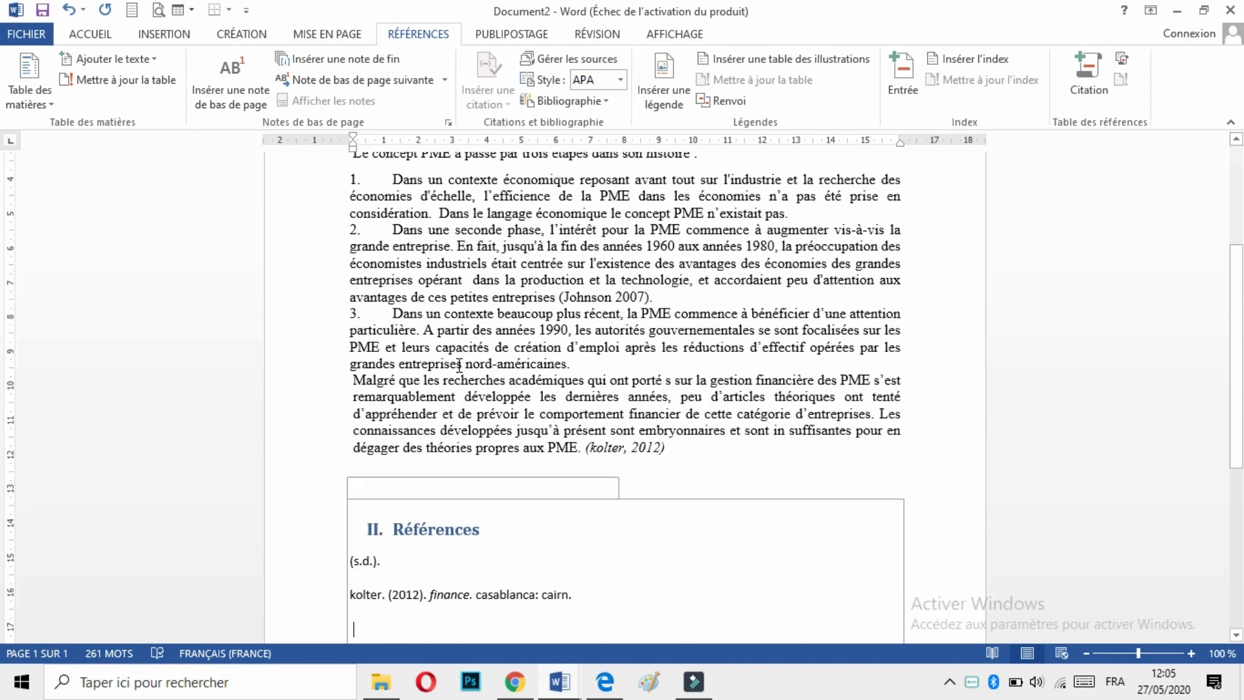
{"action": "scroll", "coordinate": [460, 366], "scroll_direction": "down", "scroll_amount": 2}
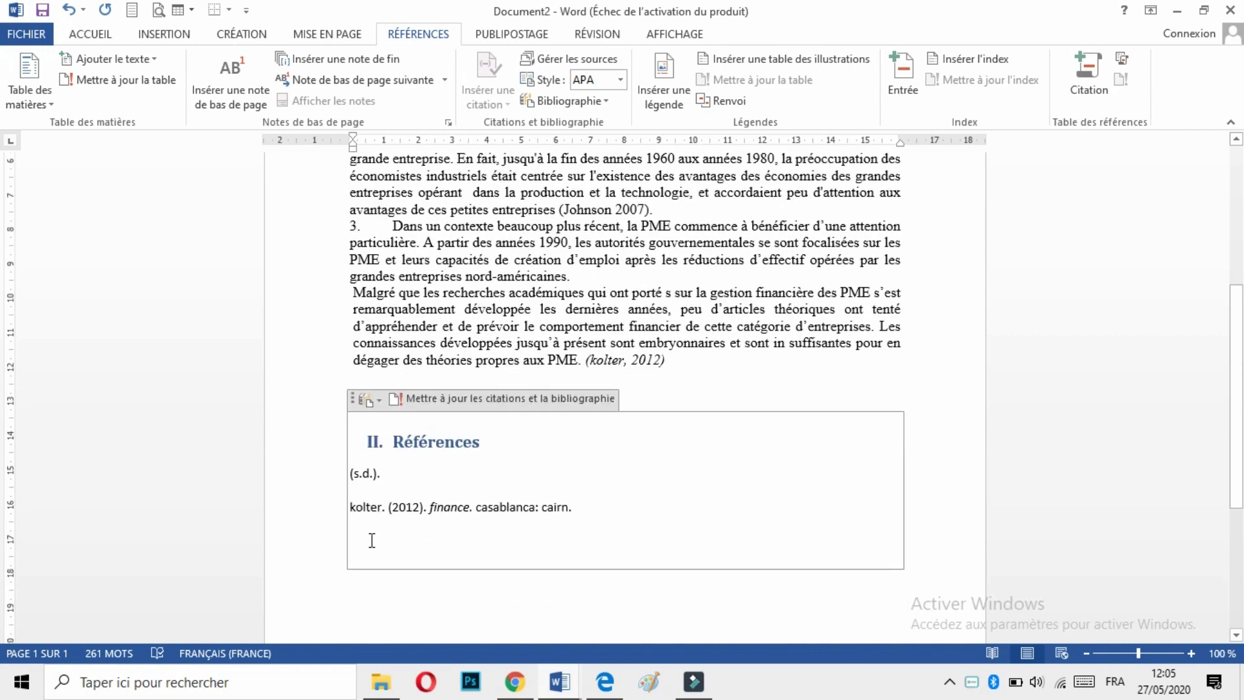
{"action": "left_click", "coordinate": [374, 586]}
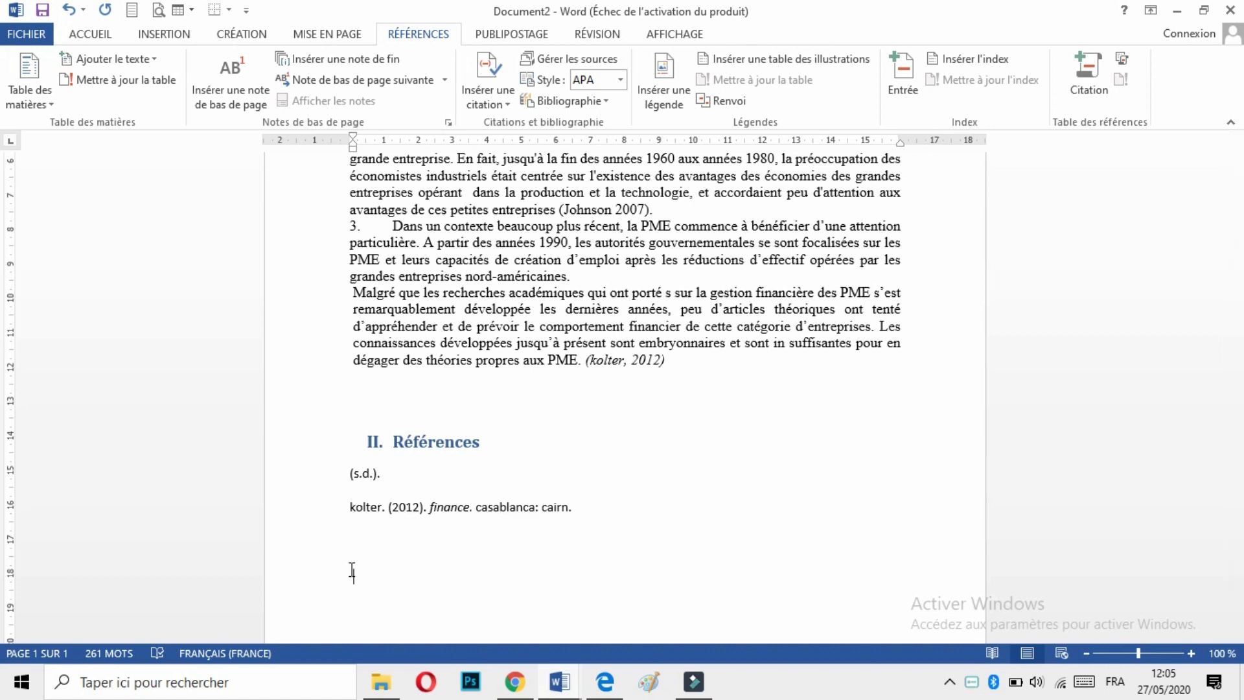
Step: Switch to Chrome and examine the EndNote X9 download page on Malavida and the Zotero home page
{"action": "left_click", "coordinate": [1177, 11]}
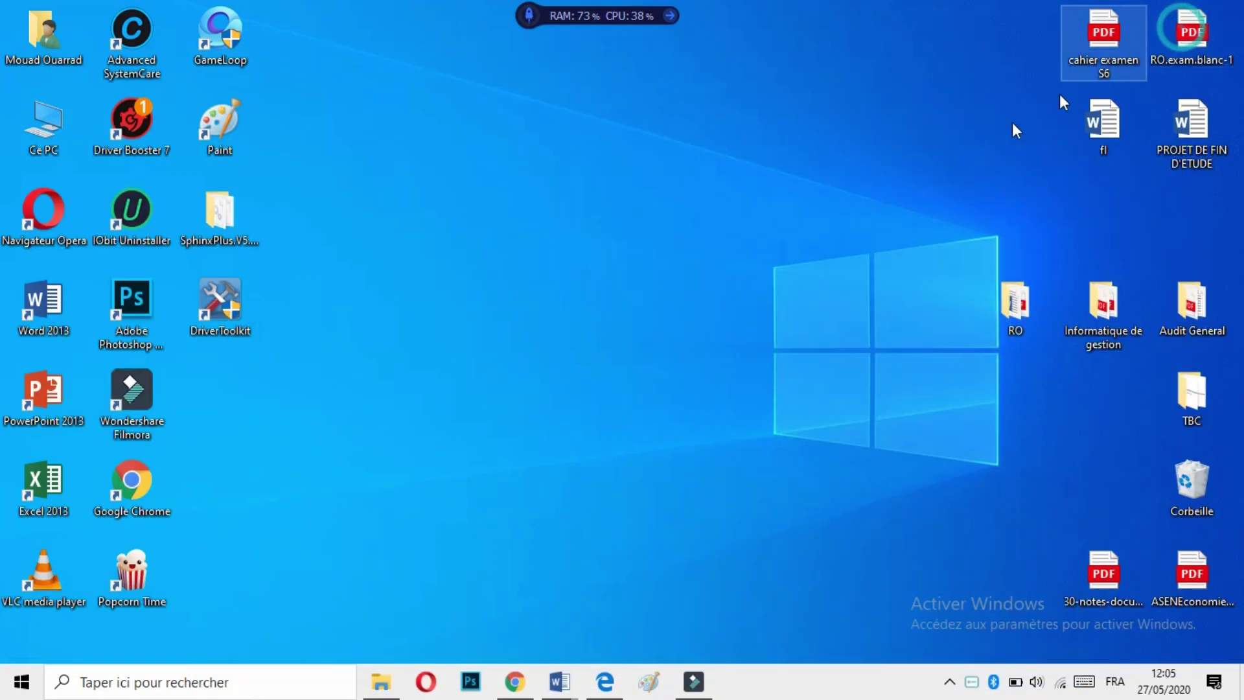
{"action": "left_click", "coordinate": [515, 682]}
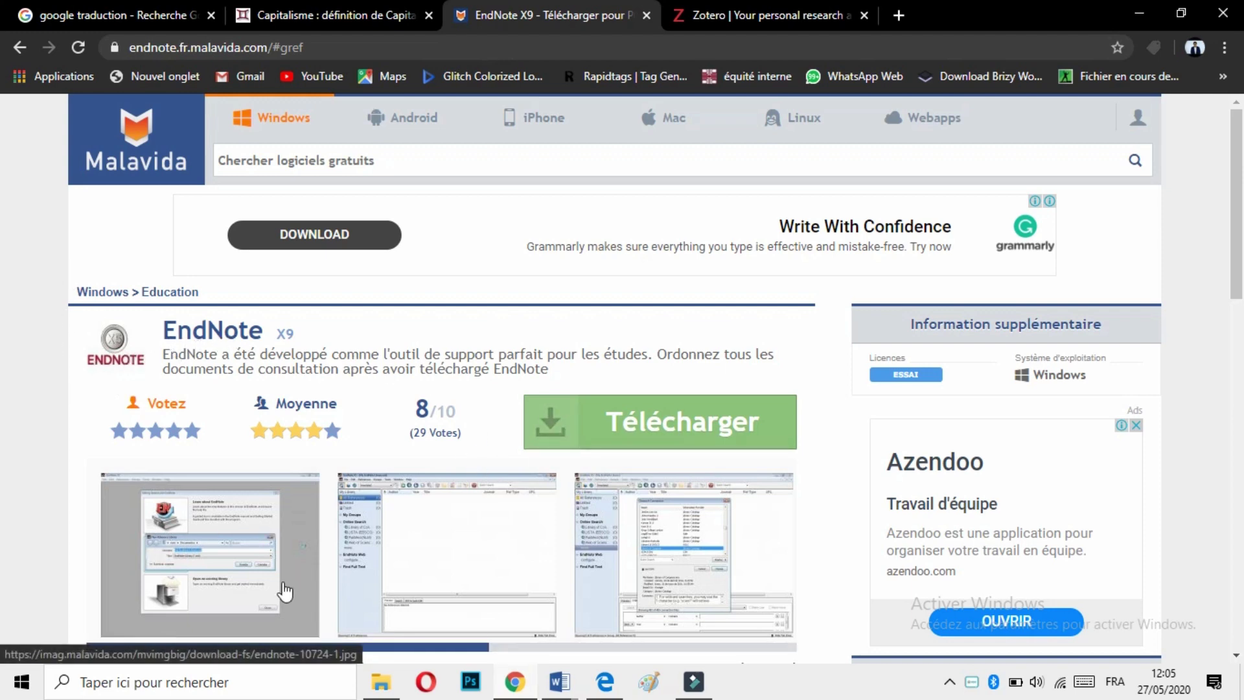
{"action": "scroll", "coordinate": [211, 465], "scroll_direction": "down", "scroll_amount": 8}
{"action": "scroll", "coordinate": [211, 465], "scroll_direction": "up", "scroll_amount": 5}
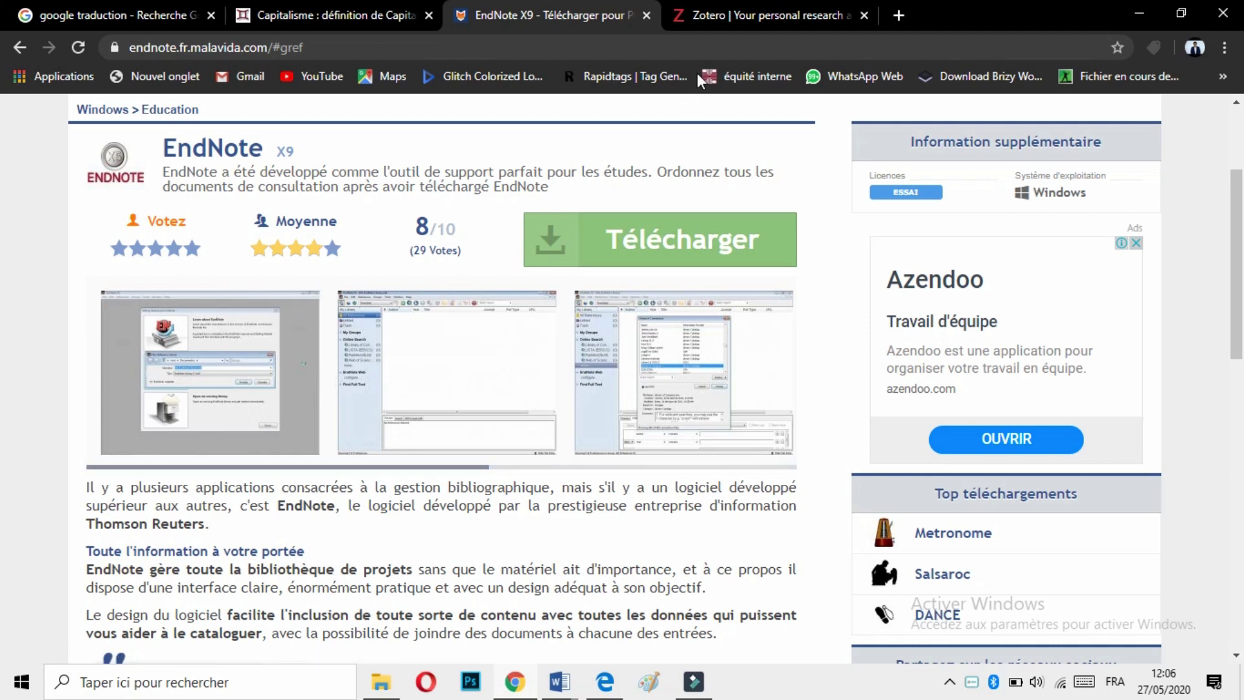
{"action": "left_click", "coordinate": [713, 29]}
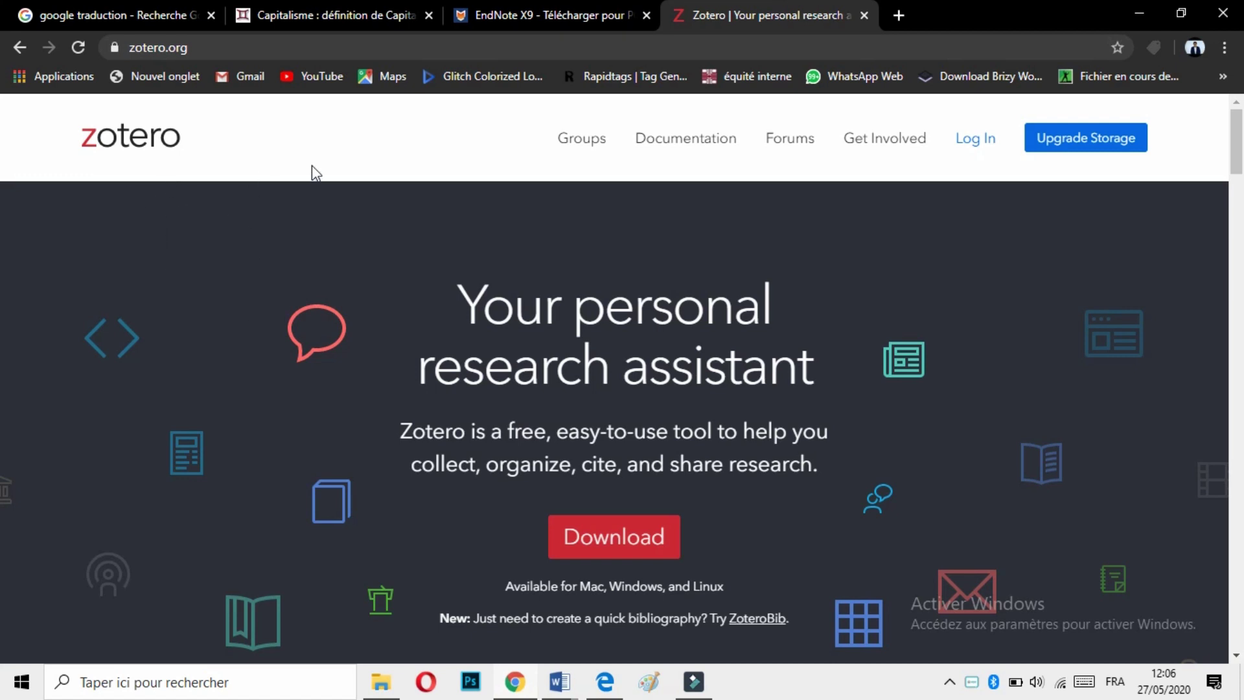
{"action": "left_click", "coordinate": [548, 10]}
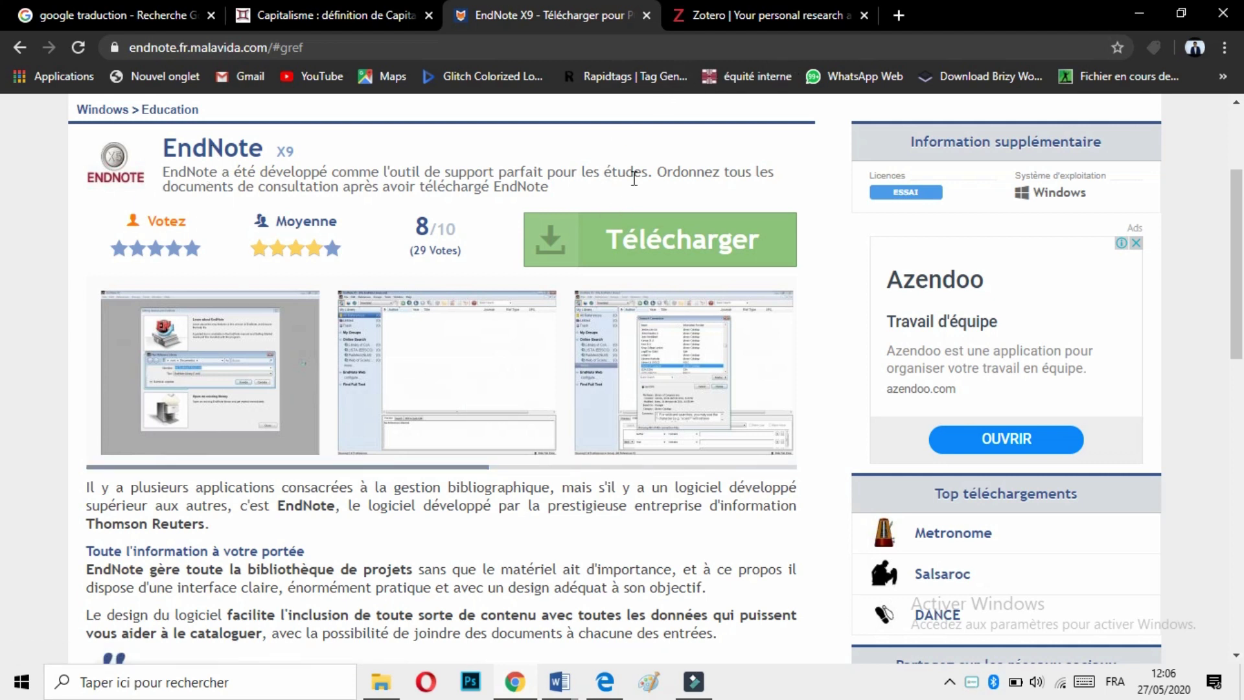
{"action": "left_click", "coordinate": [771, 10]}
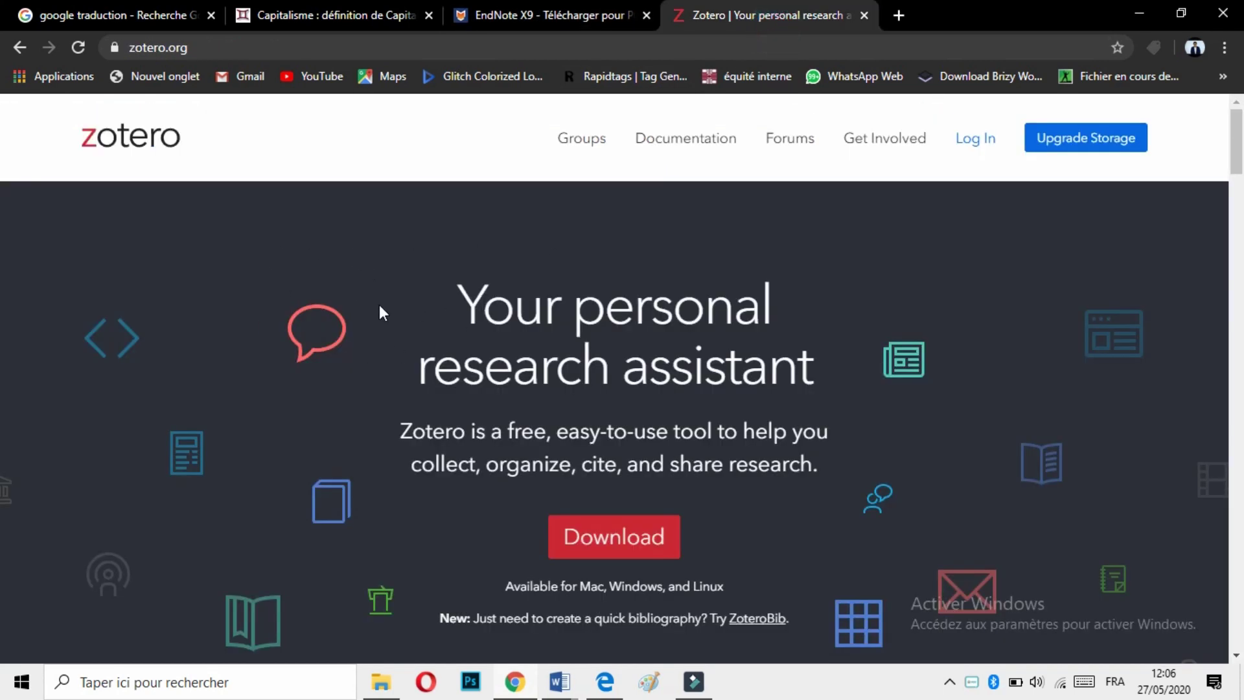